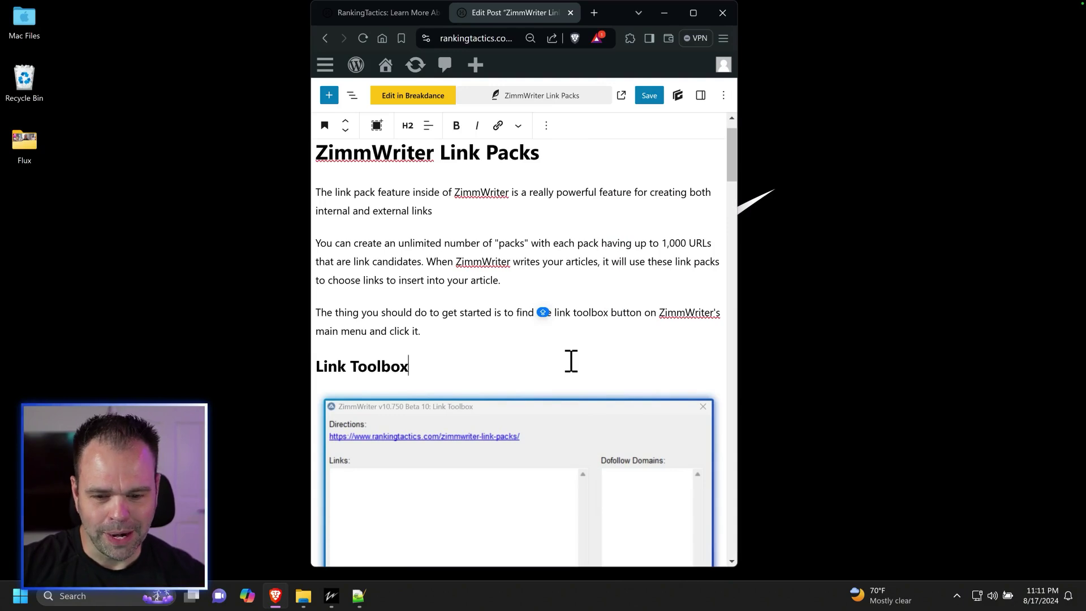
# Place the cursor below the intro paragraphs of the ZimmWriter Link Packs post.
pyautogui.click(441, 330)
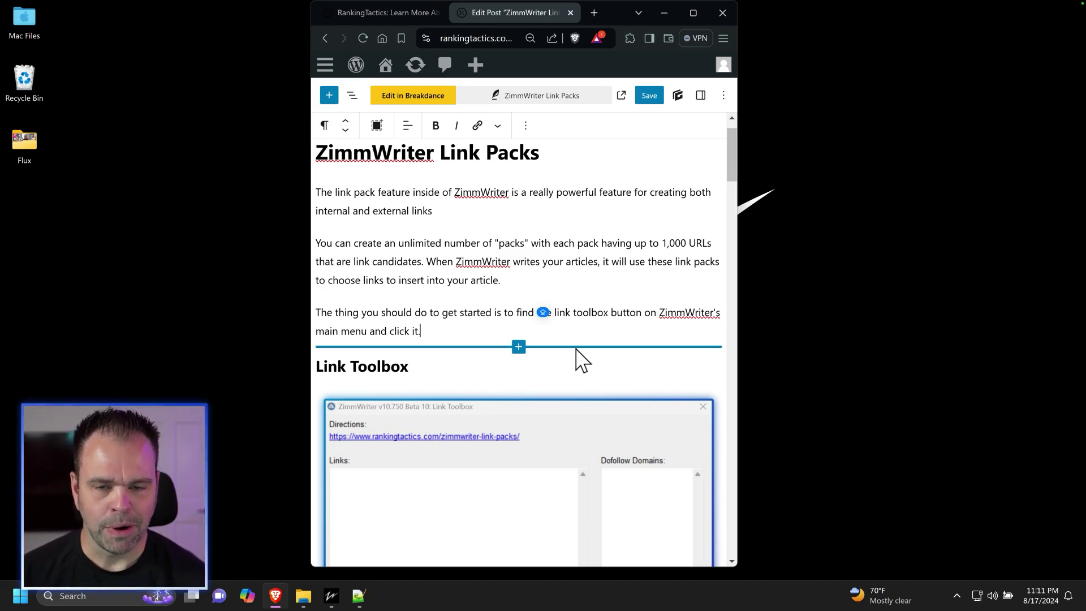
# Rewrite the three intro paragraphs with the Ctrl+4 Rewrite command, then reselect them as blocks.
pyautogui.moveTo(446, 337); pyautogui.dragTo(323, 201)
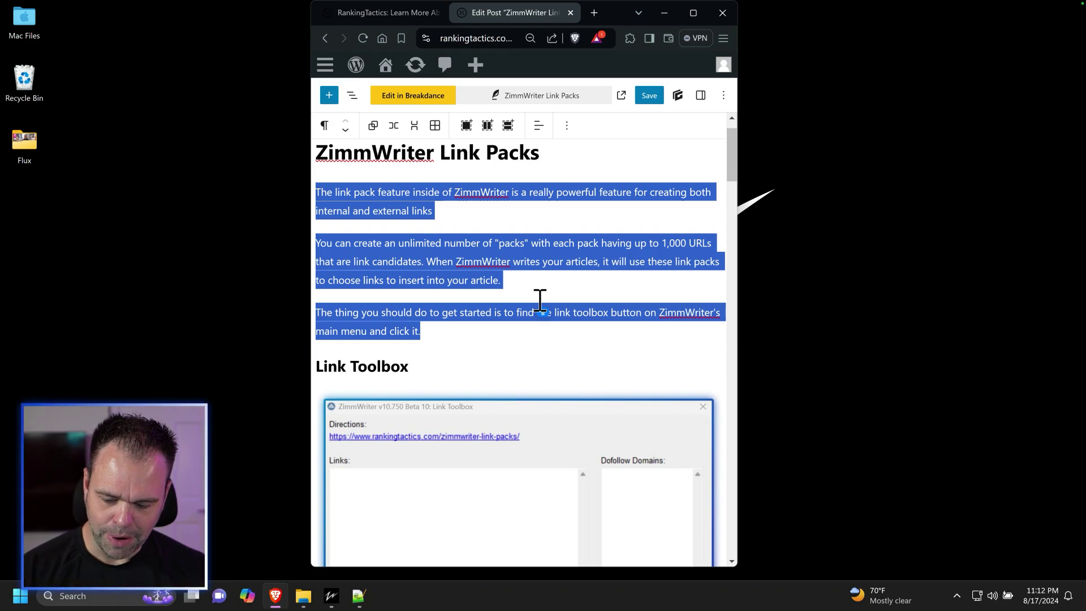
pyautogui.hotkey('ctrl', 'c')
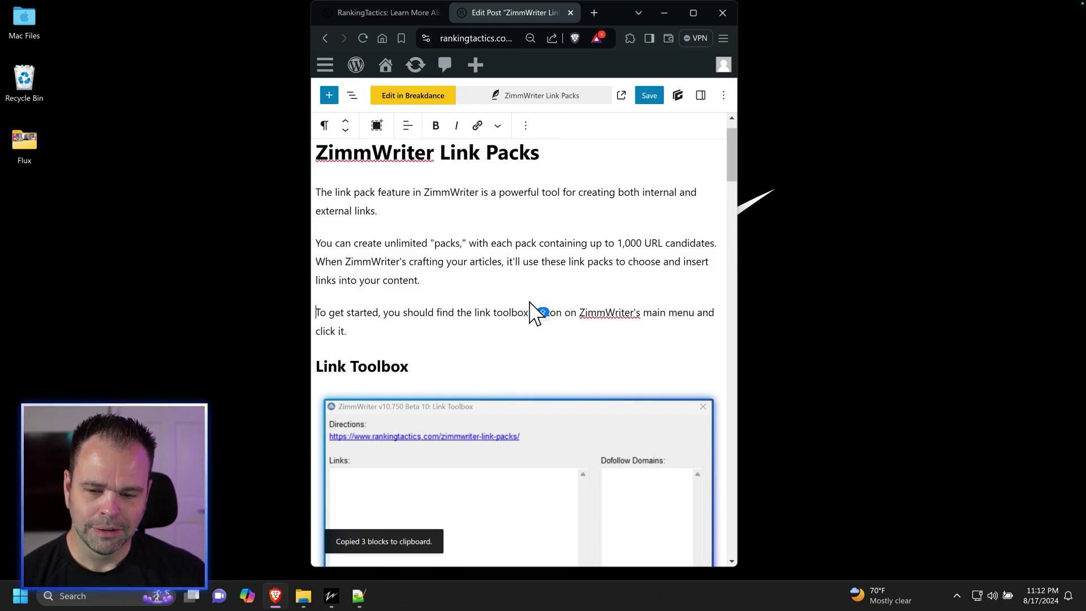
pyautogui.moveTo(537, 316); pyautogui.dragTo(323, 193)
# Paste the rewritten paragraphs under REVISED in Notepad++, then minimize Notepad++.
pyautogui.hotkey('ctrl', 'c')
pyautogui.click(356, 596)
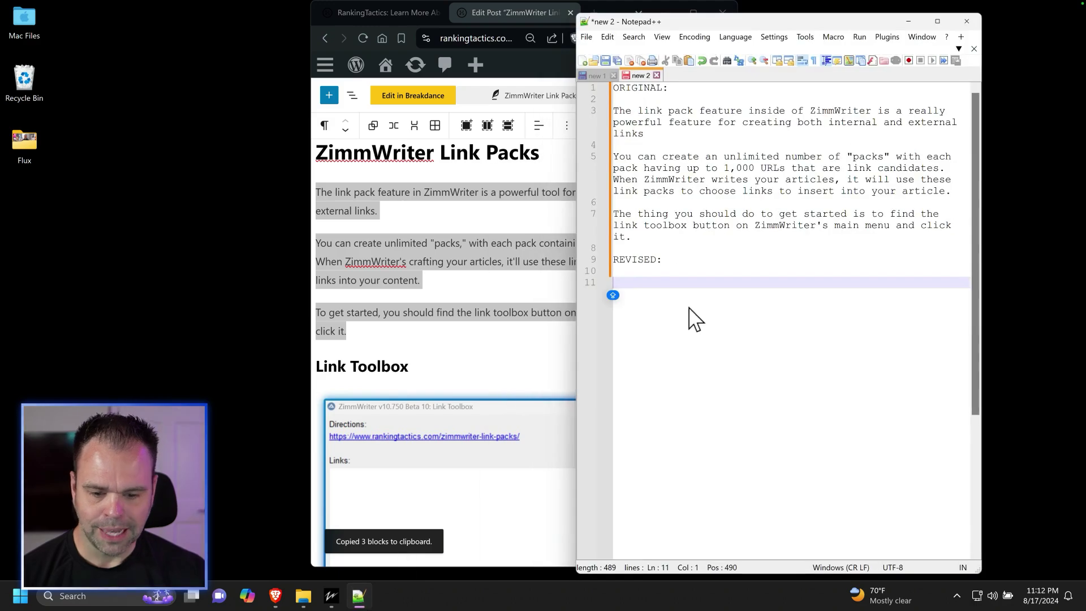
pyautogui.moveTo(760, 22); pyautogui.dragTo(514, 25)
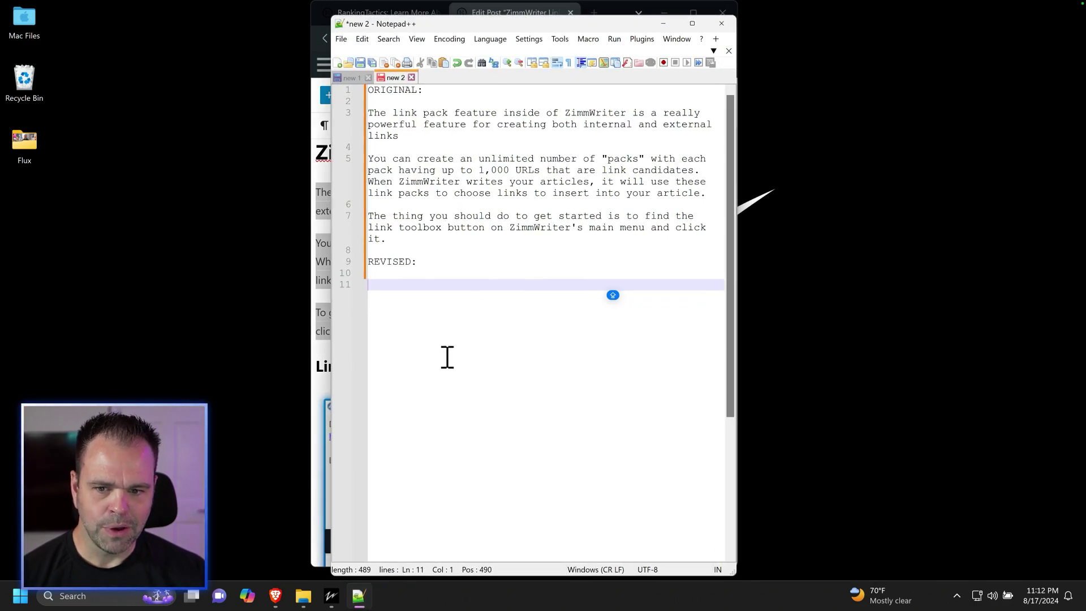
pyautogui.hotkey('ctrl', 'v')
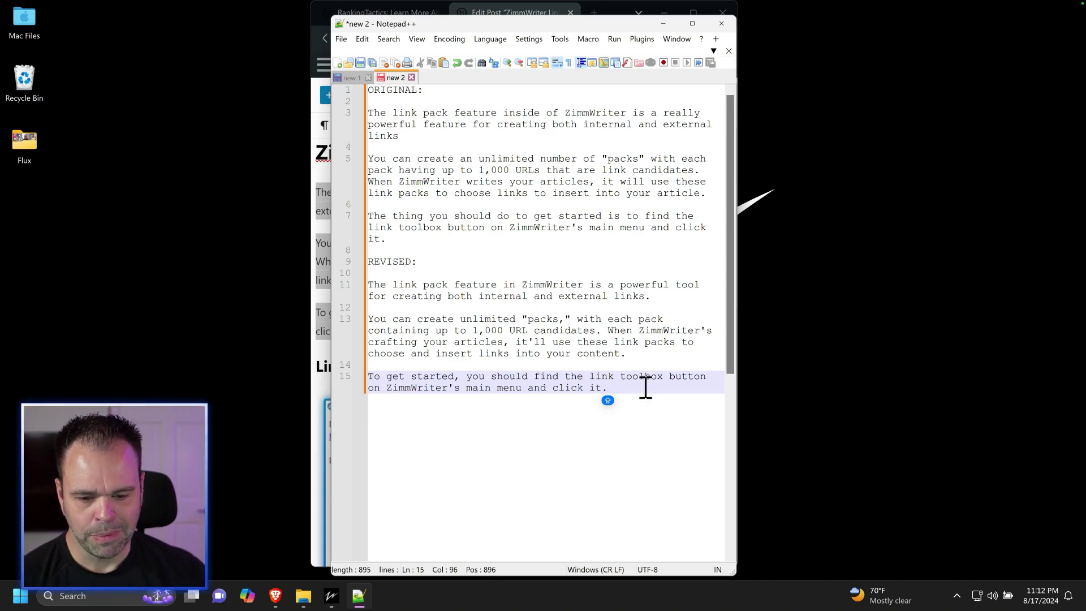
pyautogui.click(664, 23)
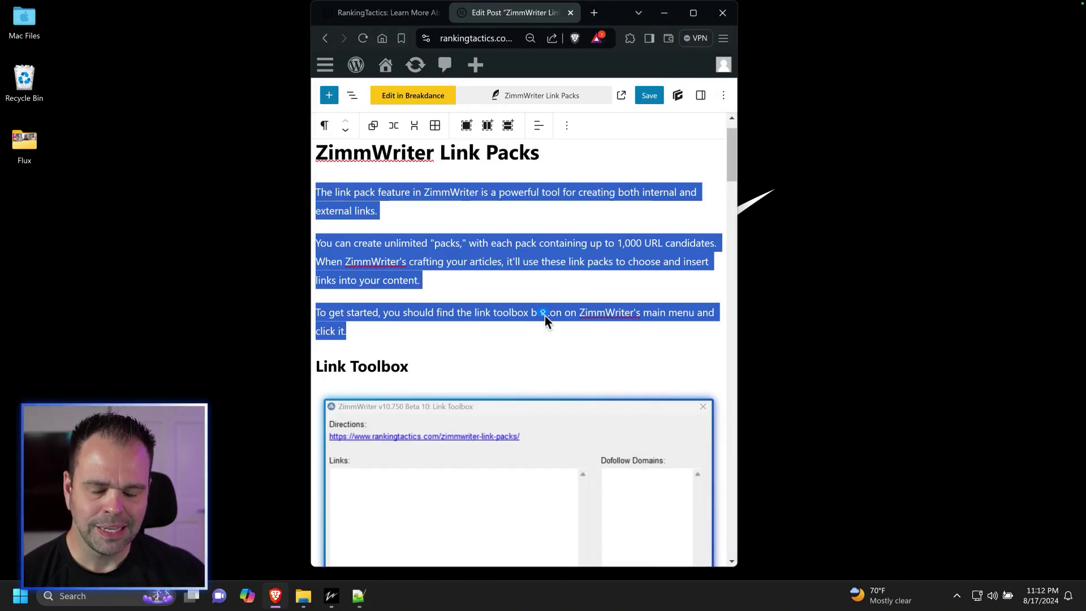
# Deselect the post text and place ZimmWriter's main menu left of the post editor.
pyautogui.click(544, 331)
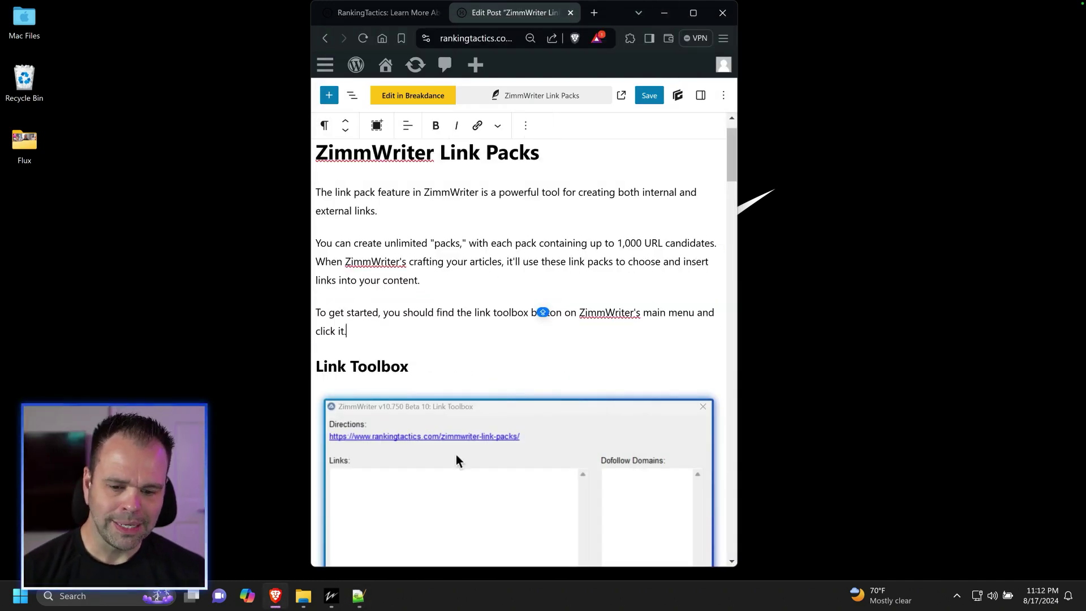
pyautogui.click(332, 596)
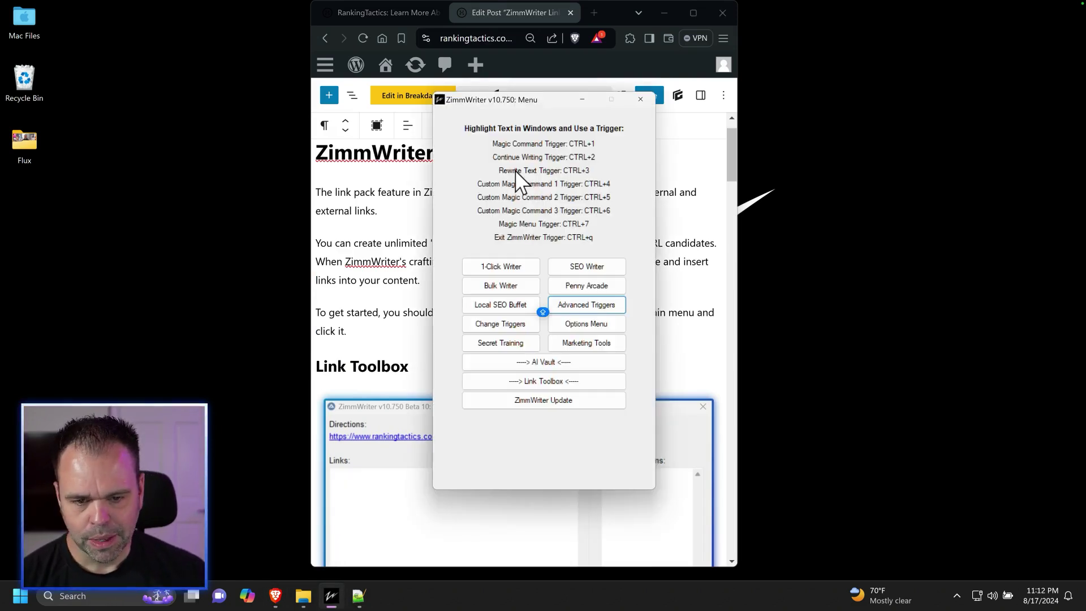
pyautogui.moveTo(549, 101); pyautogui.dragTo(191, 75)
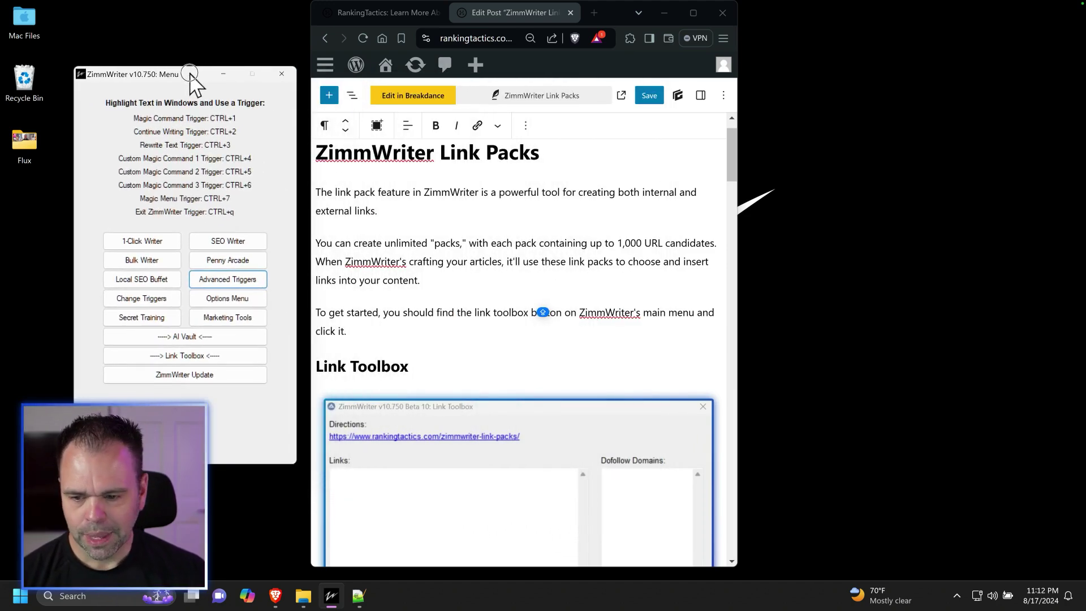
# Open Advanced Triggers and load the saved Rewrite command's instruction text.
pyautogui.click(248, 283)
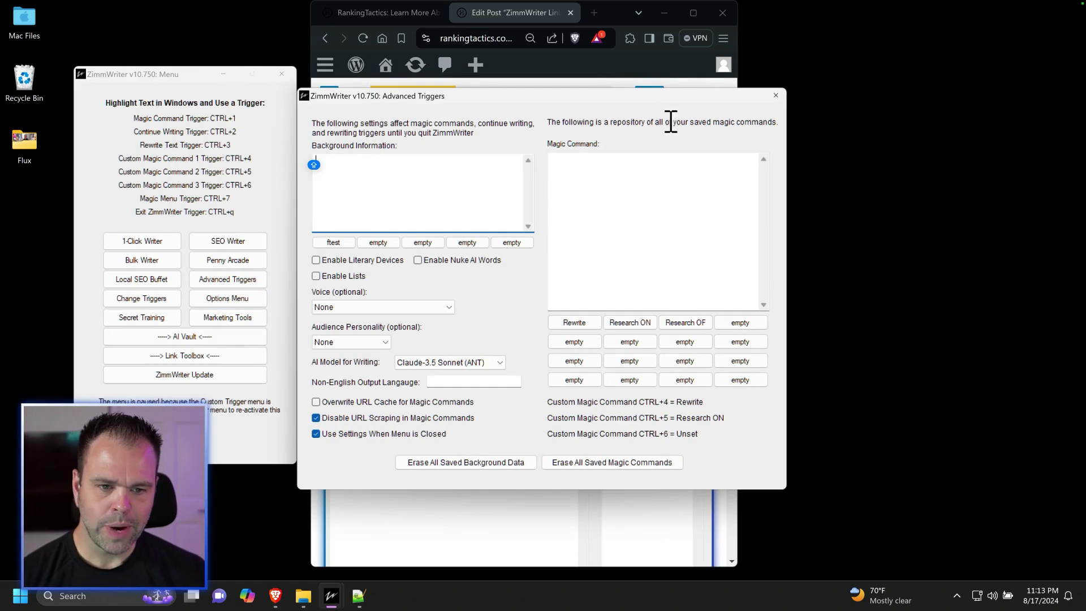
pyautogui.moveTo(666, 101); pyautogui.dragTo(513, 69)
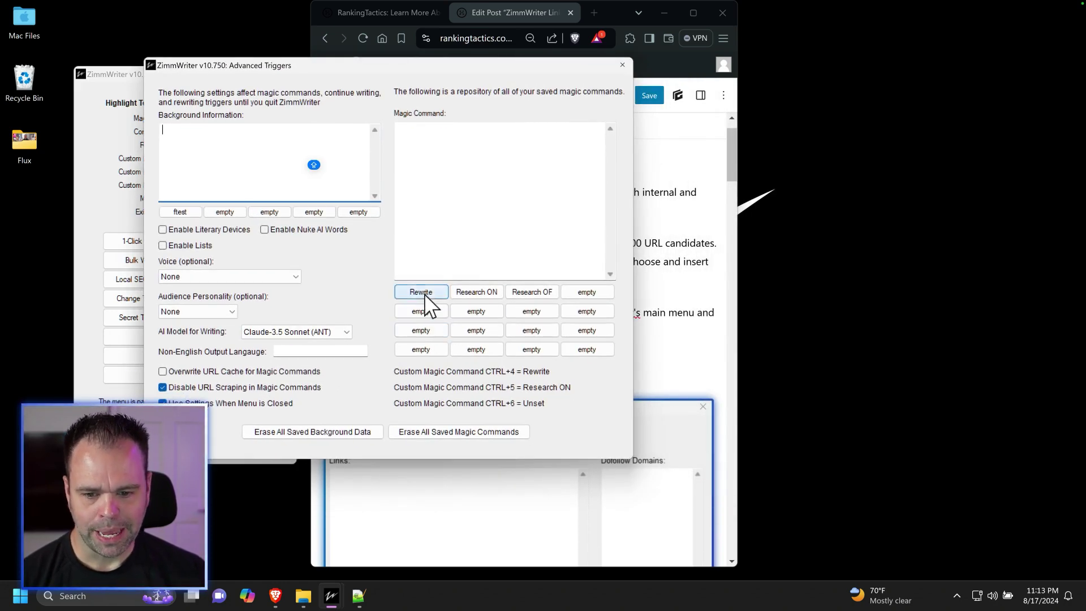
pyautogui.click(418, 292)
pyautogui.click(423, 293)
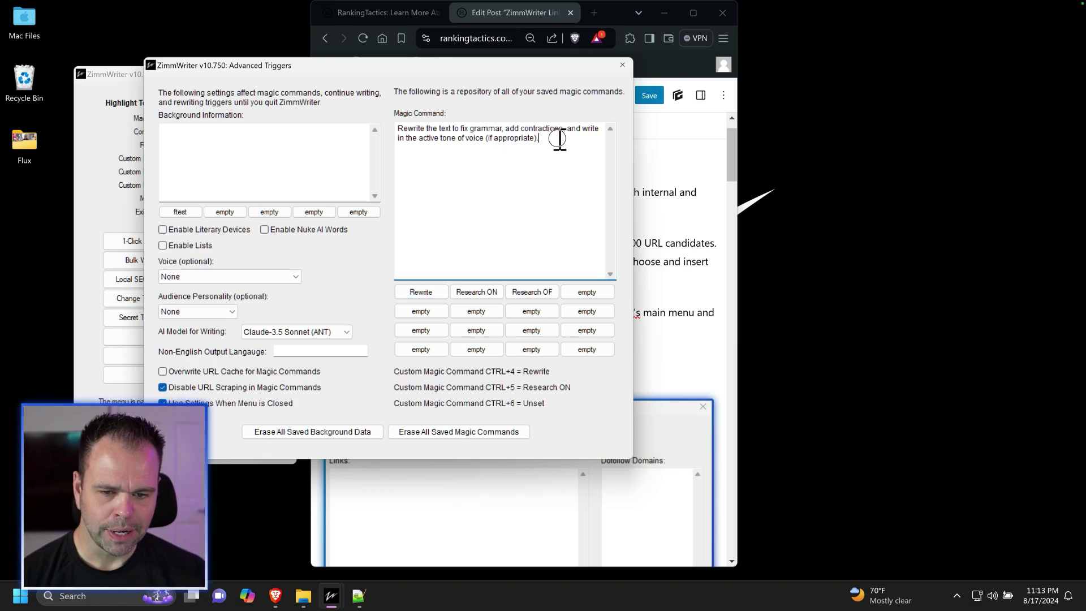
pyautogui.moveTo(560, 138); pyautogui.dragTo(389, 128)
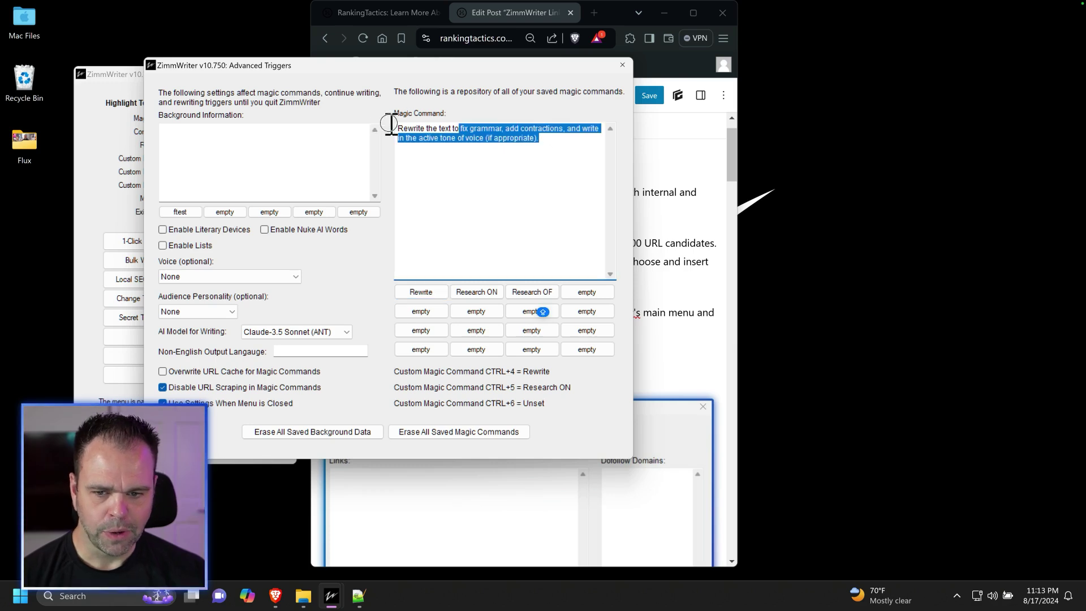
# Save Rewrite on trigger CTRL+4 with Claude-3.5 Sonnet (ANT).
pyautogui.click(422, 292)
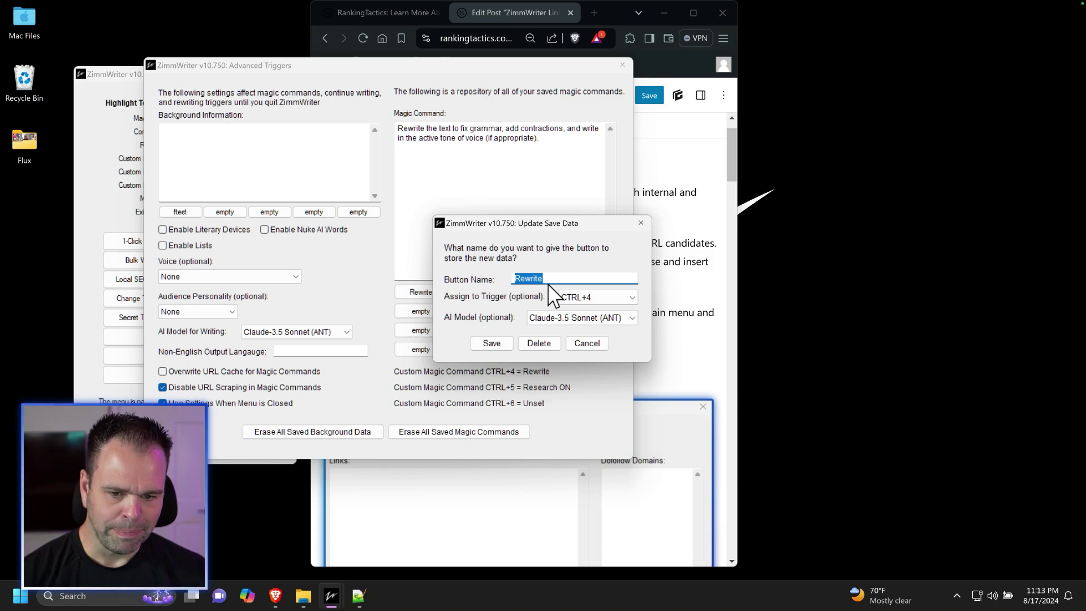
pyautogui.click(592, 307)
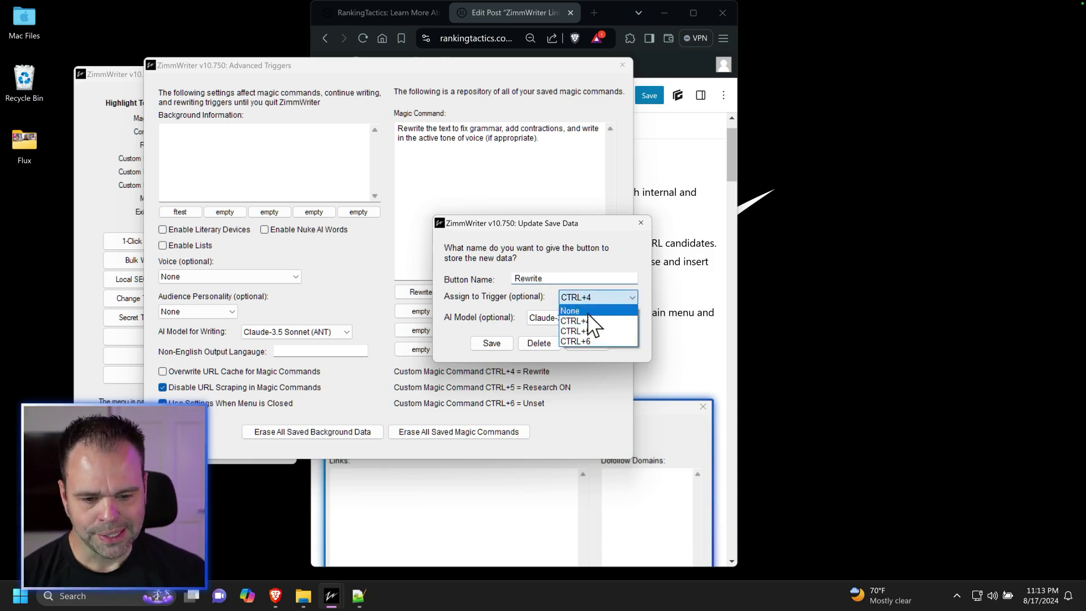
pyautogui.click(584, 321)
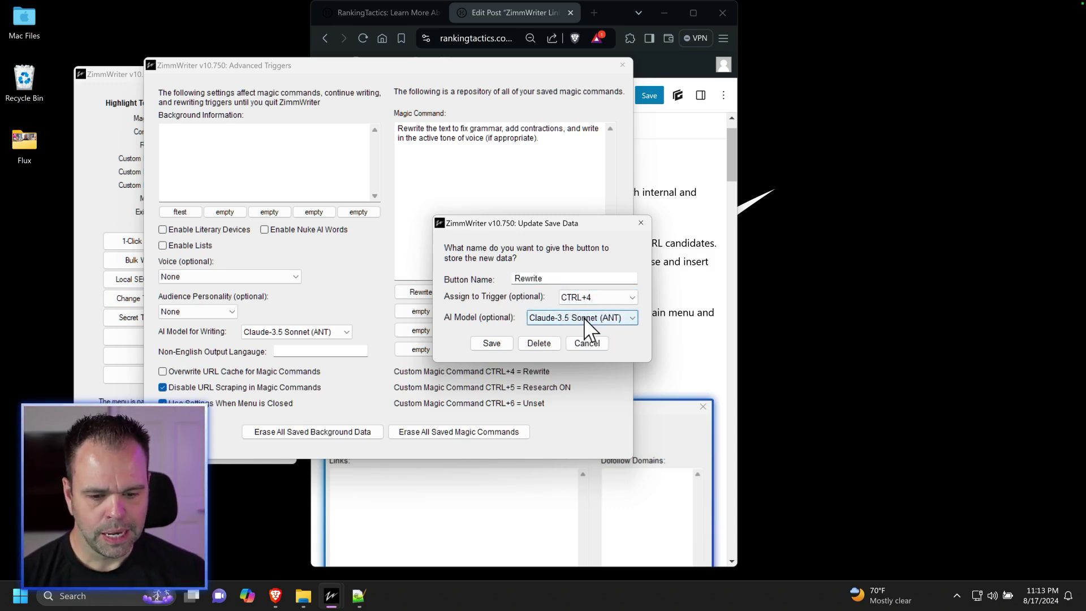
pyautogui.click(548, 320)
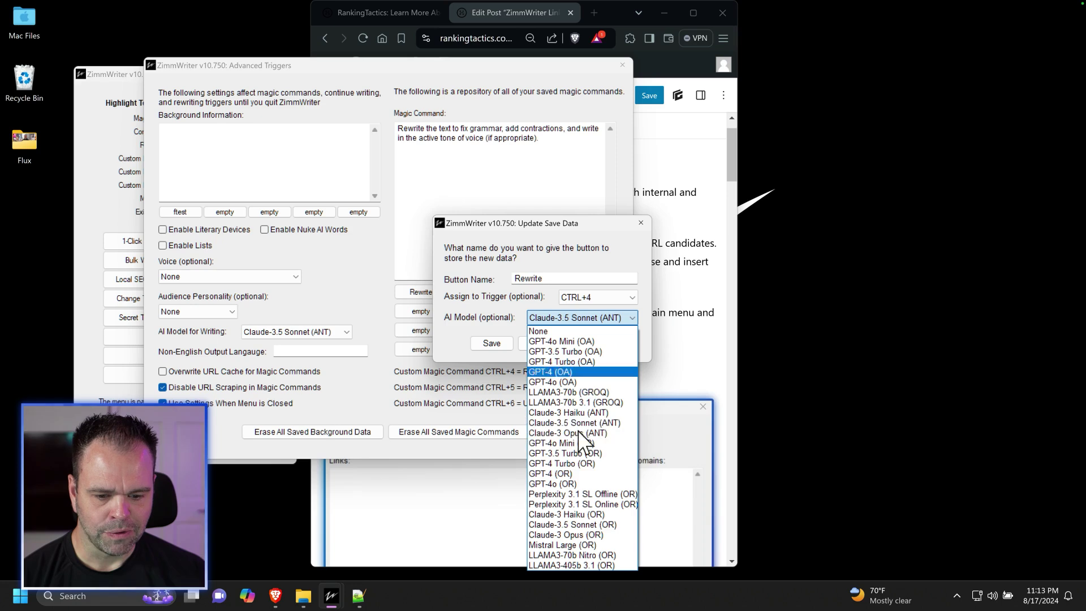
pyautogui.click(587, 423)
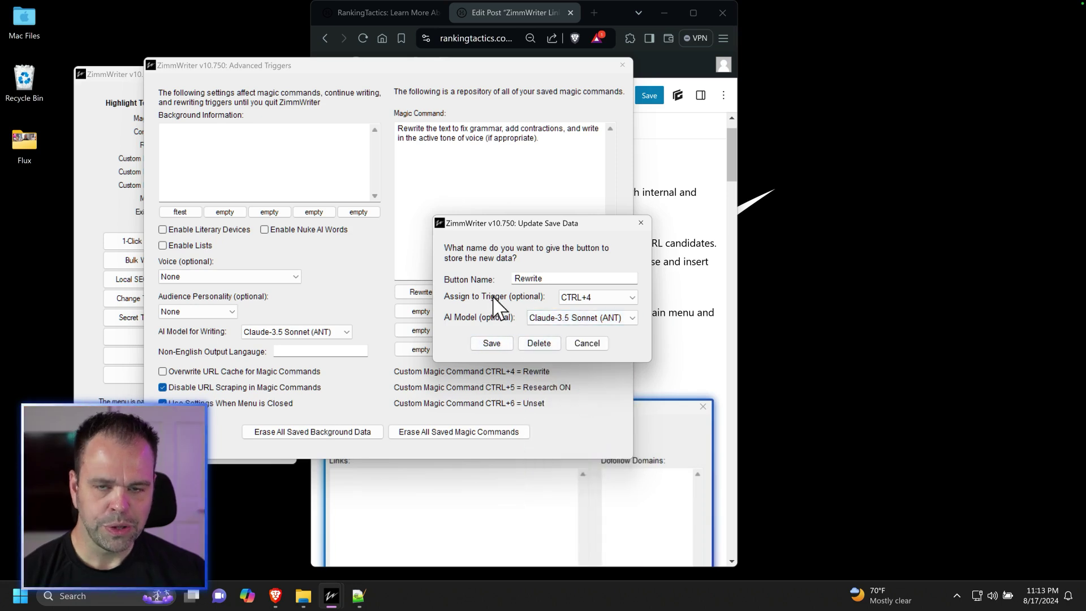
pyautogui.click(493, 343)
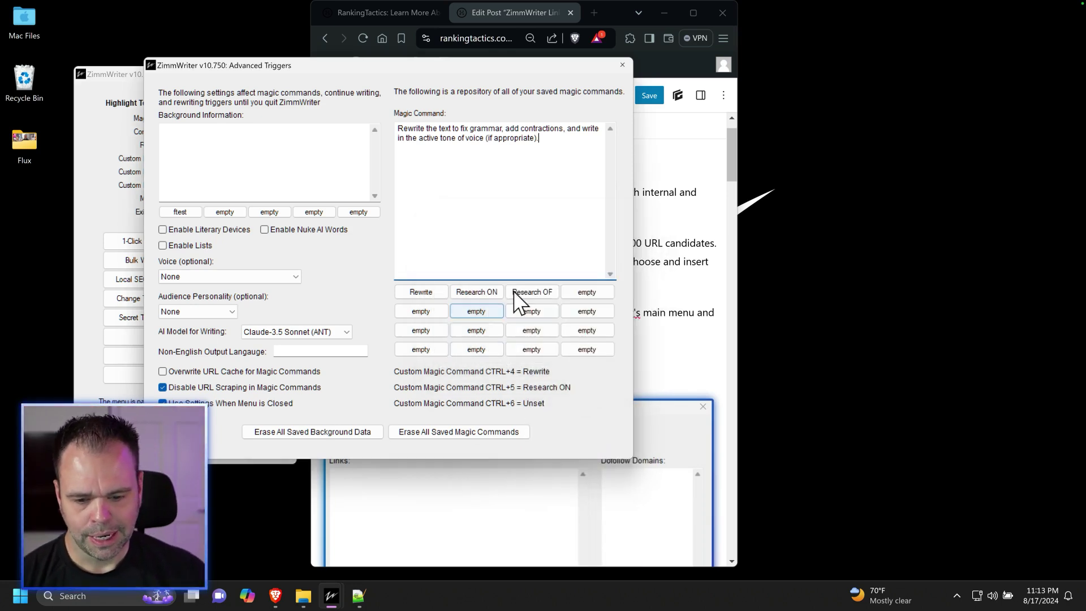
# Close Advanced Triggers and run the Rewrite command on the dofollow domains paragraph.
pyautogui.click(623, 65)
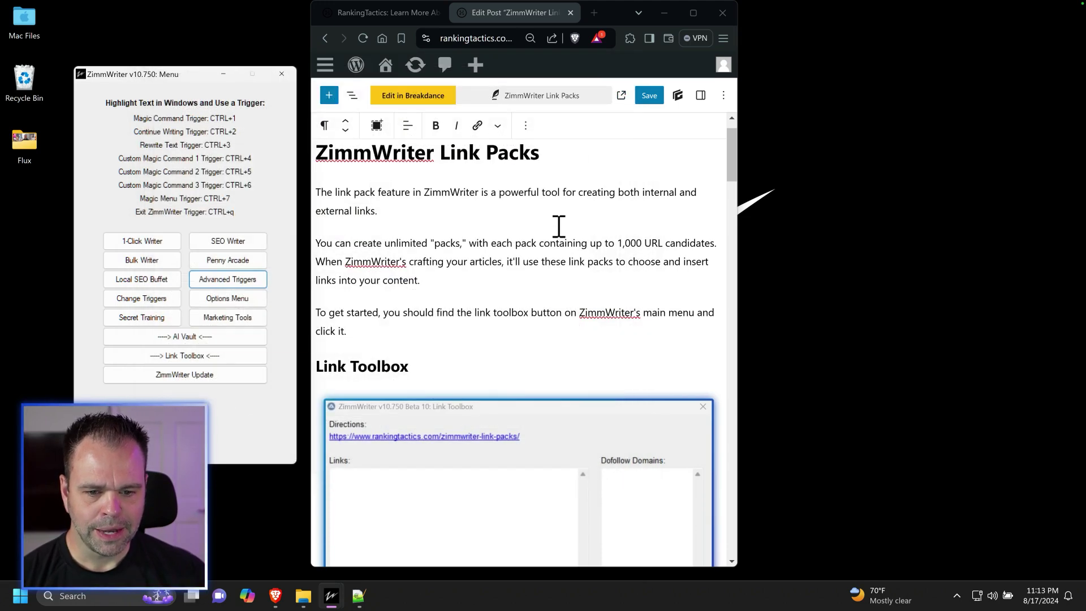
pyautogui.click(428, 288)
pyautogui.scroll(-10, 488, 374)
pyautogui.scroll(-5, 495, 365)
pyautogui.moveTo(633, 363); pyautogui.dragTo(327, 303)
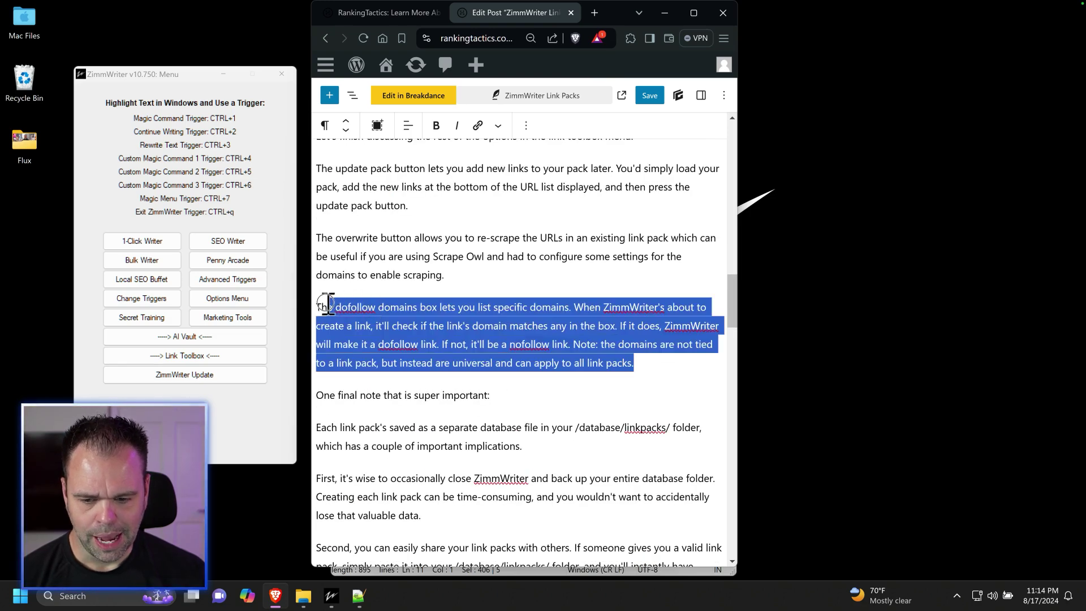
pyautogui.scroll(1, 373, 325)
pyautogui.hotkey('ctrl', '1')
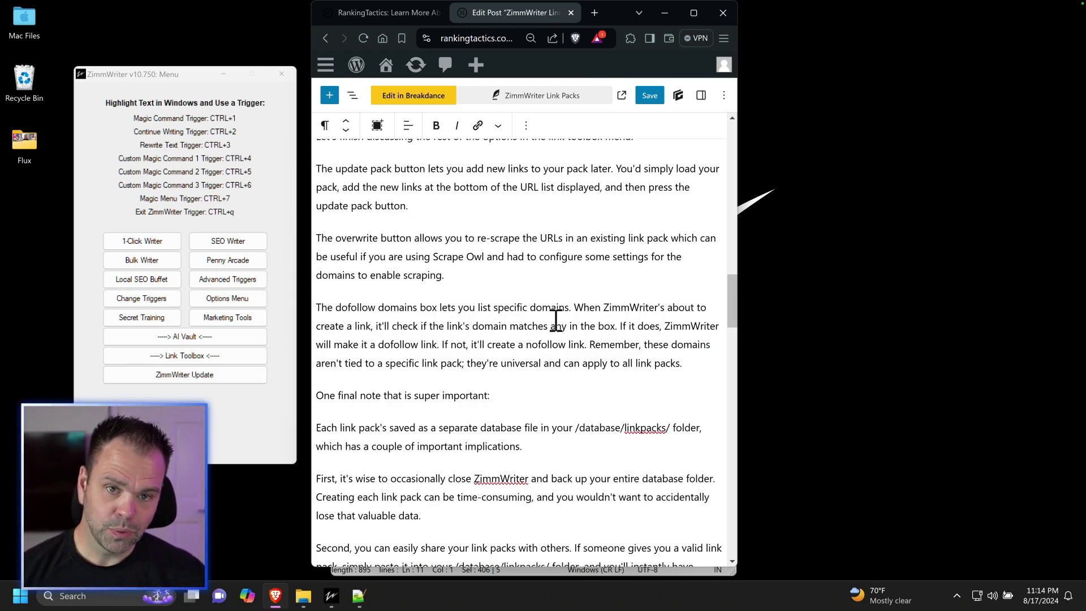
# Review the original and revised text in Notepad++, then reopen ZimmWriter's Advanced Triggers.
pyautogui.click(359, 595)
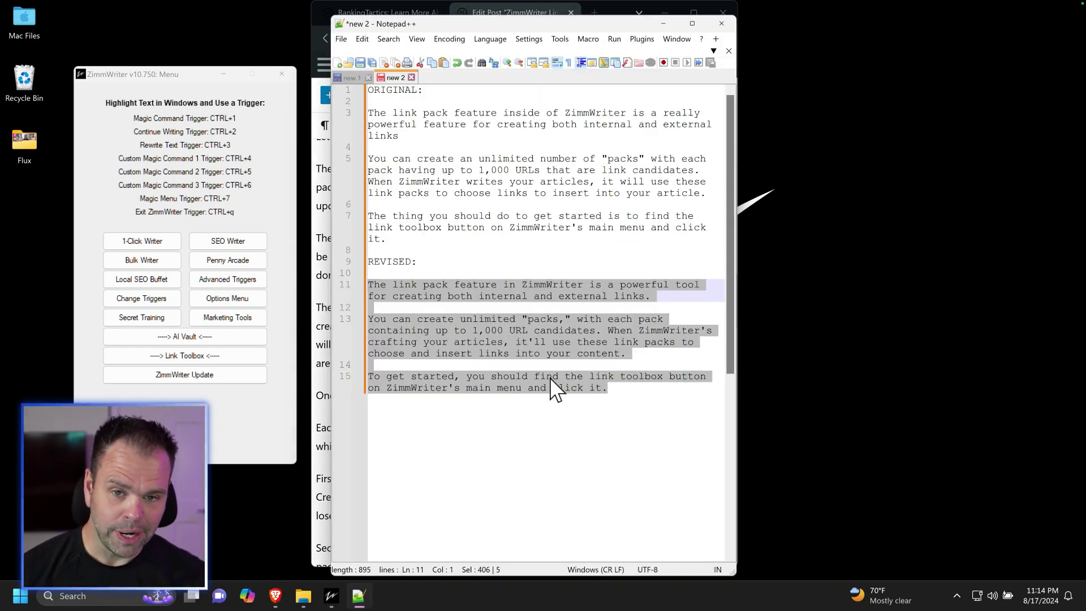
pyautogui.click(492, 312)
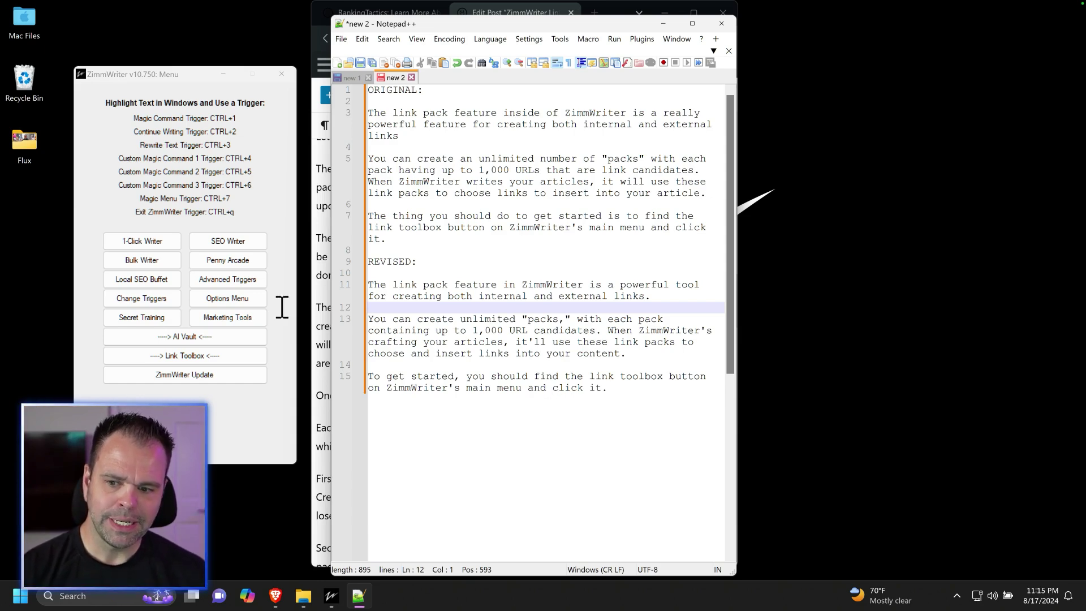
pyautogui.click(238, 279)
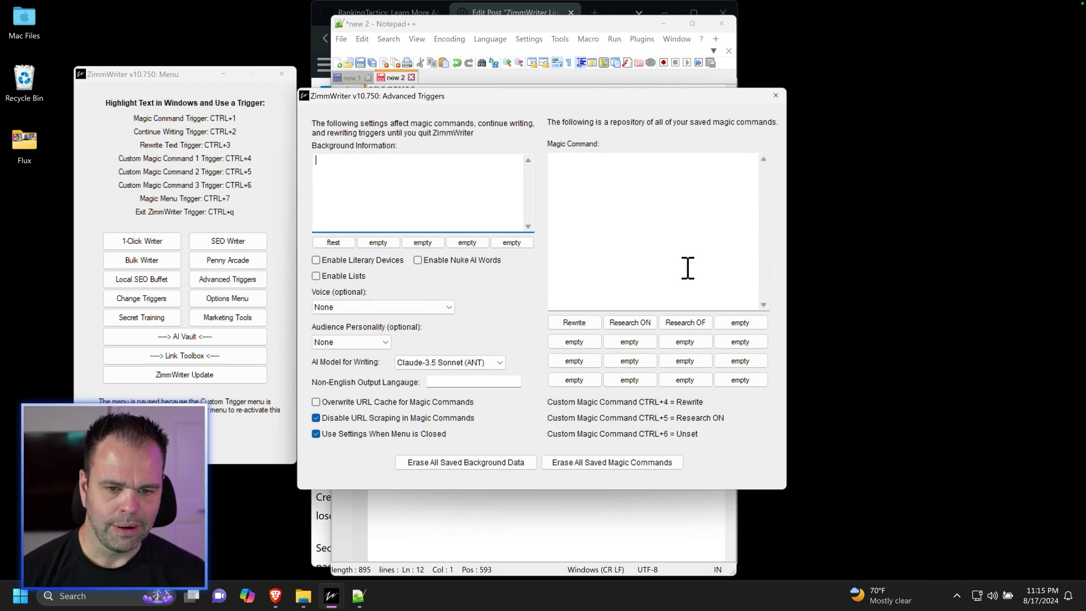
# Save 'Write a facebook post.' as FB Post on CTRL+6 with Claude-3.5 Sonnet (ANT).
pyautogui.click(666, 213)
pyautogui.write('Write a facebook post')
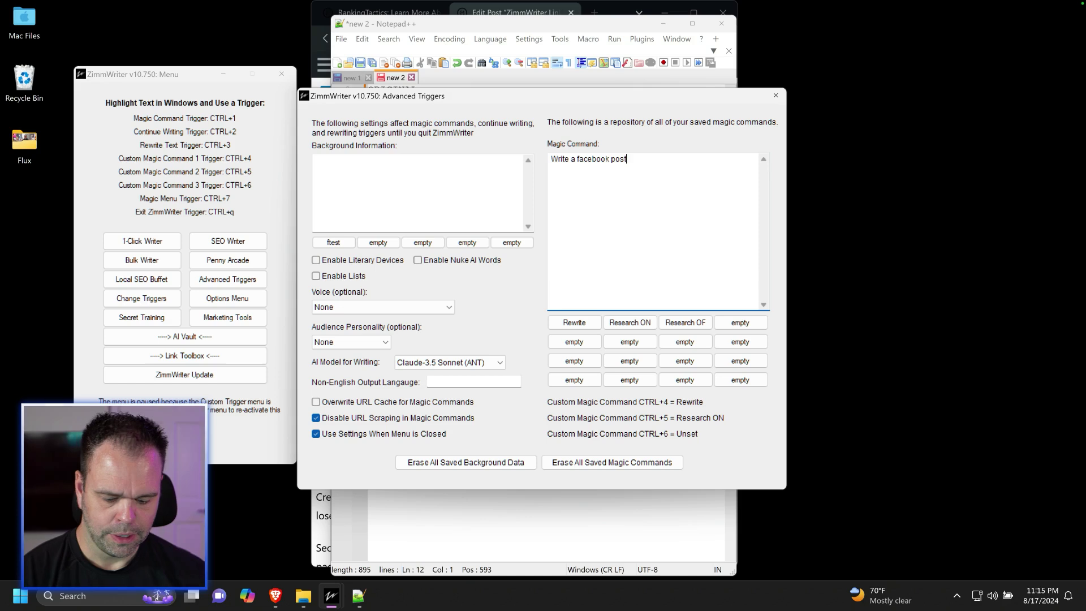
pyautogui.write('.')
pyautogui.click(738, 324)
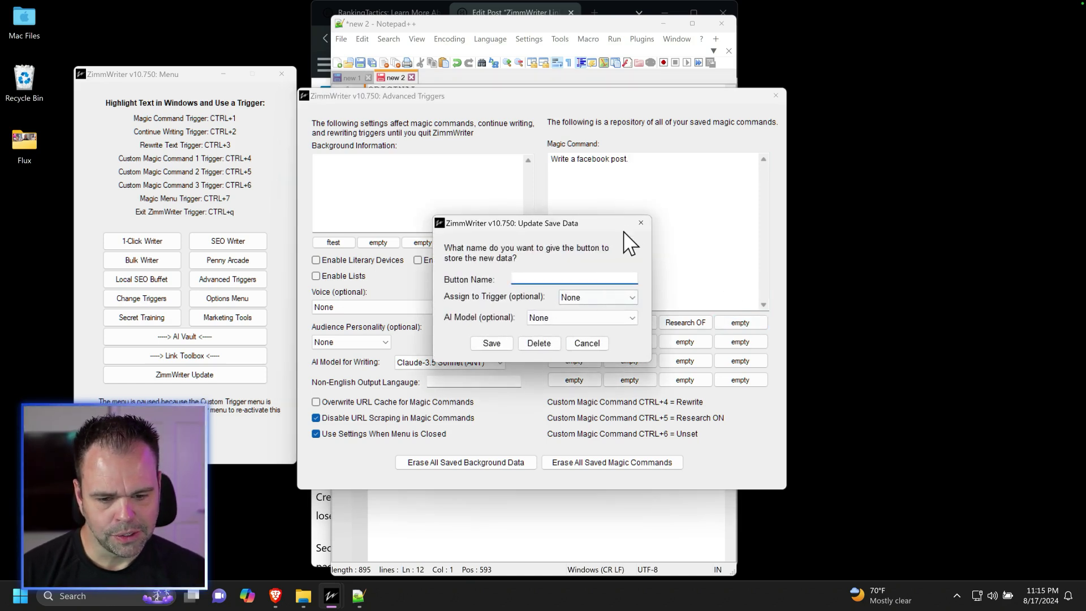
pyautogui.write('FB Post')
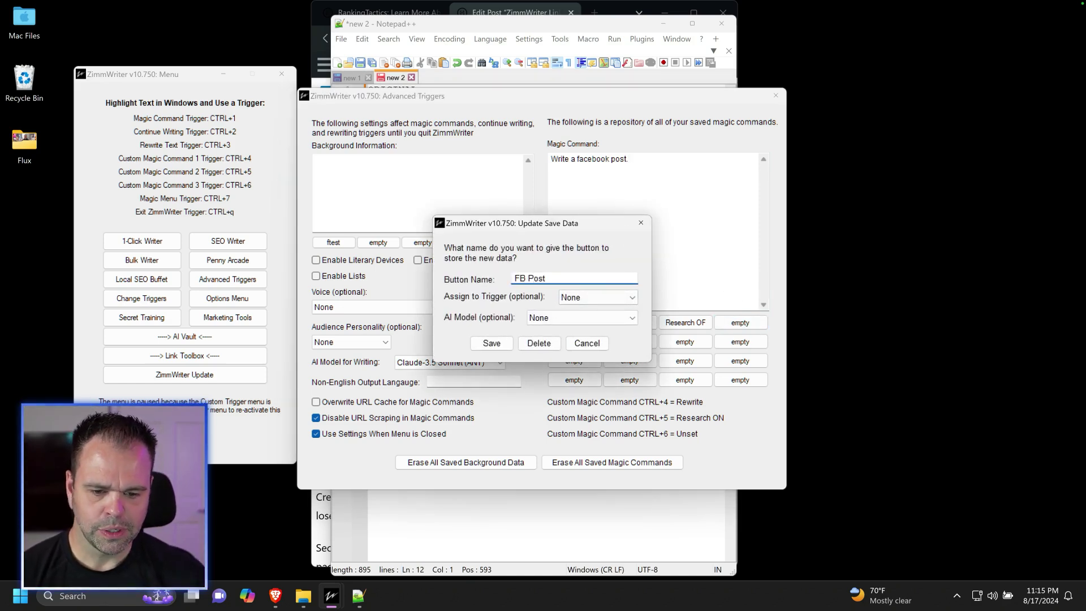
pyautogui.click(598, 298)
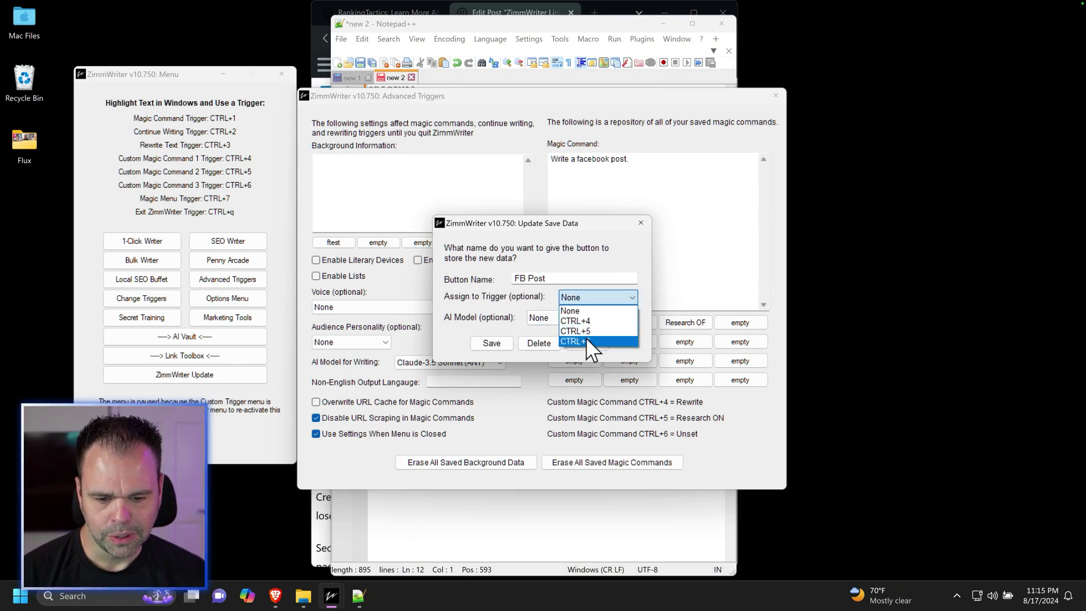
pyautogui.click(586, 340)
pyautogui.click(584, 318)
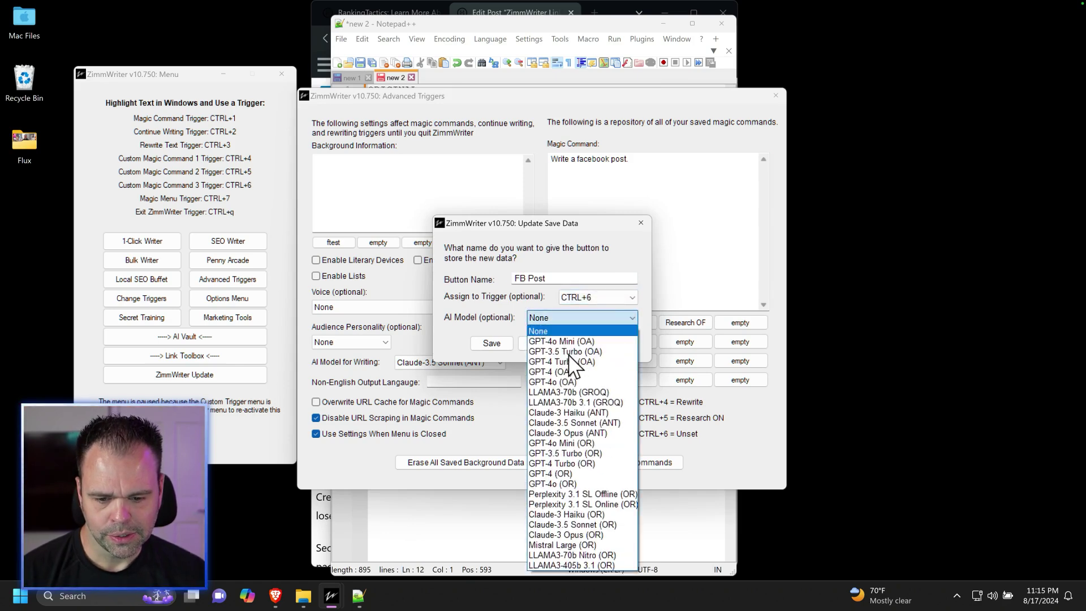
pyautogui.click(603, 424)
pyautogui.click(492, 343)
# Write a Joe's Plumbing winter sale line in Notepad++, then select it and run FB Post.
pyautogui.click(775, 95)
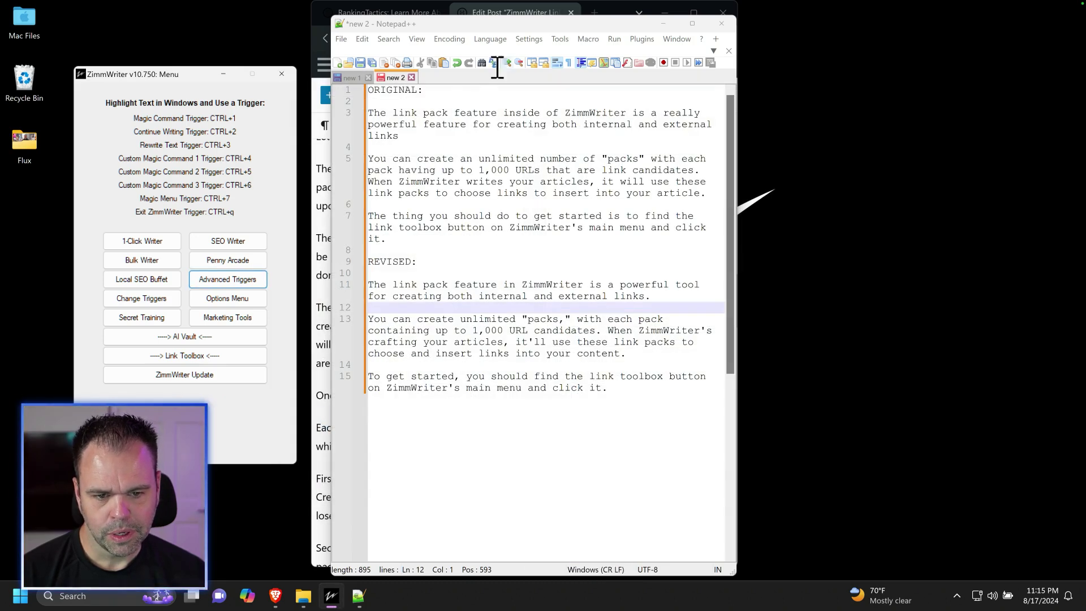
pyautogui.click(702, 392)
pyautogui.press('Return')
pyautogui.press('Return')
pyautogui.press('Return')
pyautogui.write("My company is joe's")
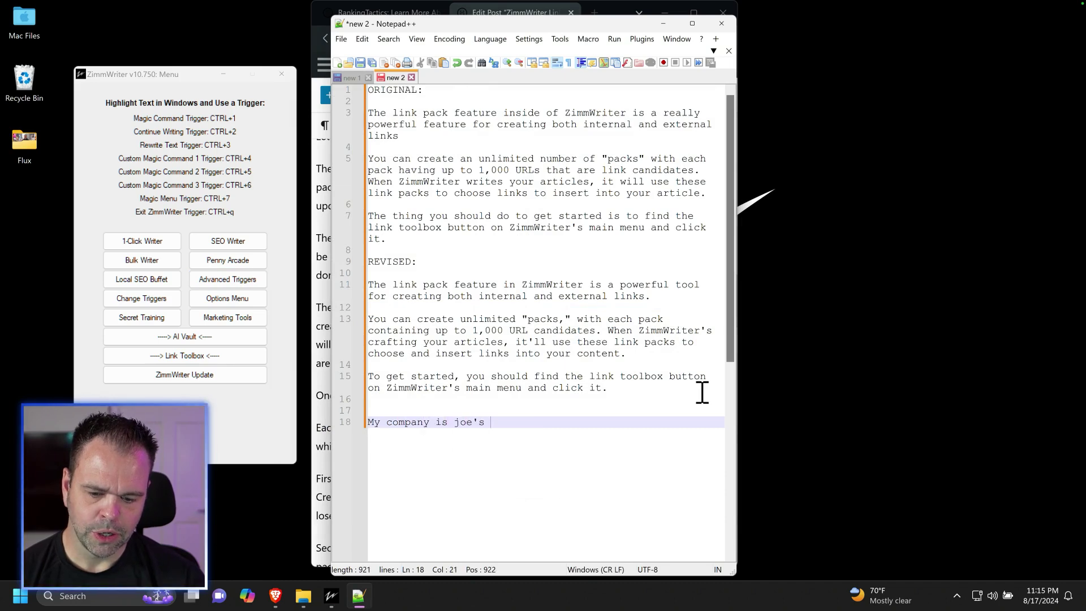
pyautogui.write('plu')
pyautogui.write("I'm haveing a winter sawl")
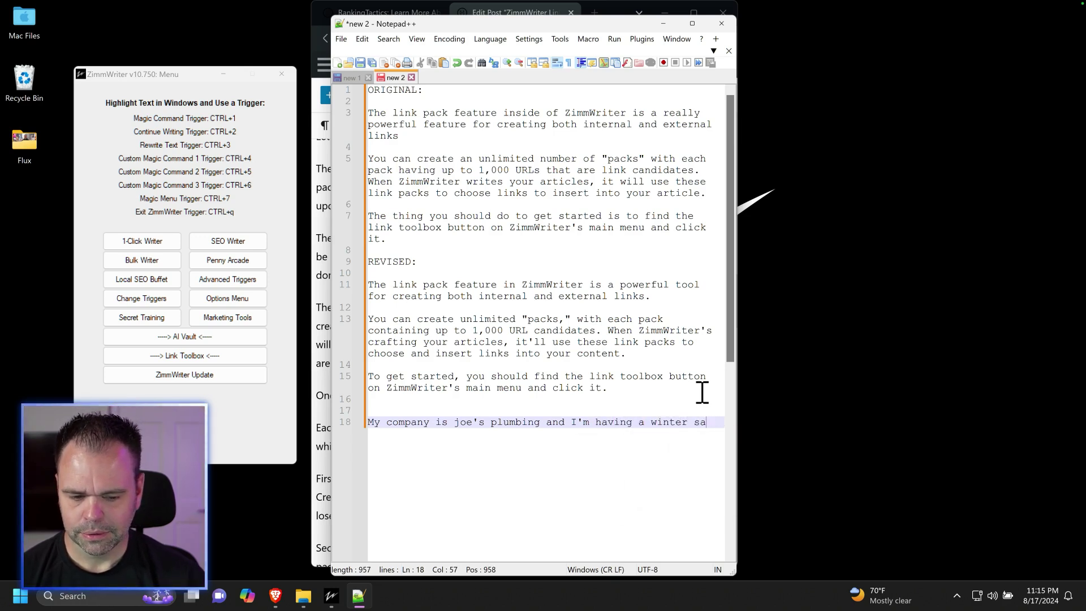
pyautogui.press('BackSpace')
pyautogui.write('e on plumbing service.')
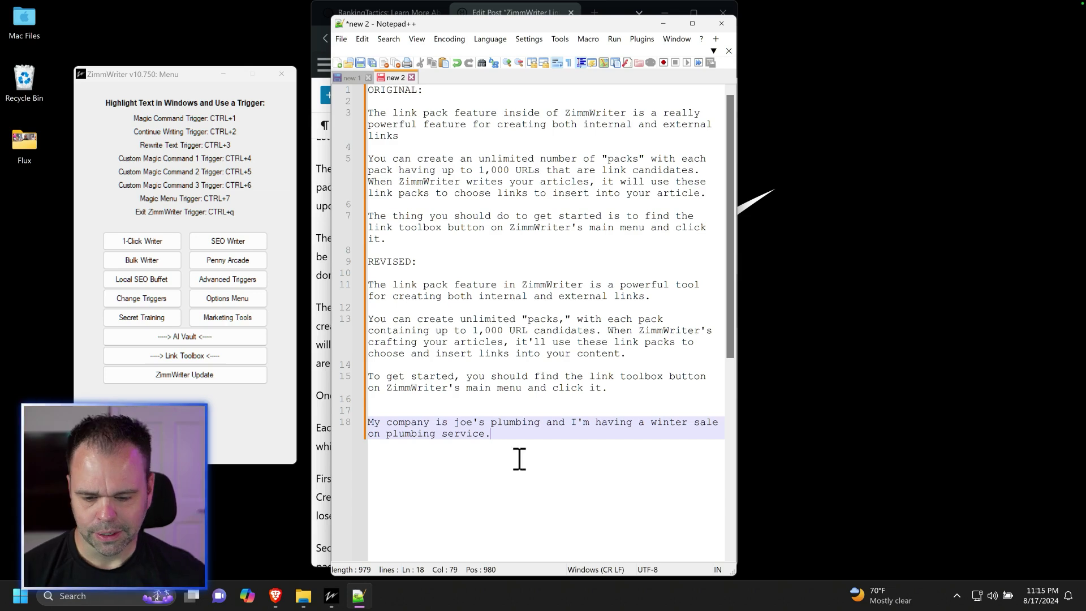
pyautogui.moveTo(517, 454); pyautogui.dragTo(370, 422)
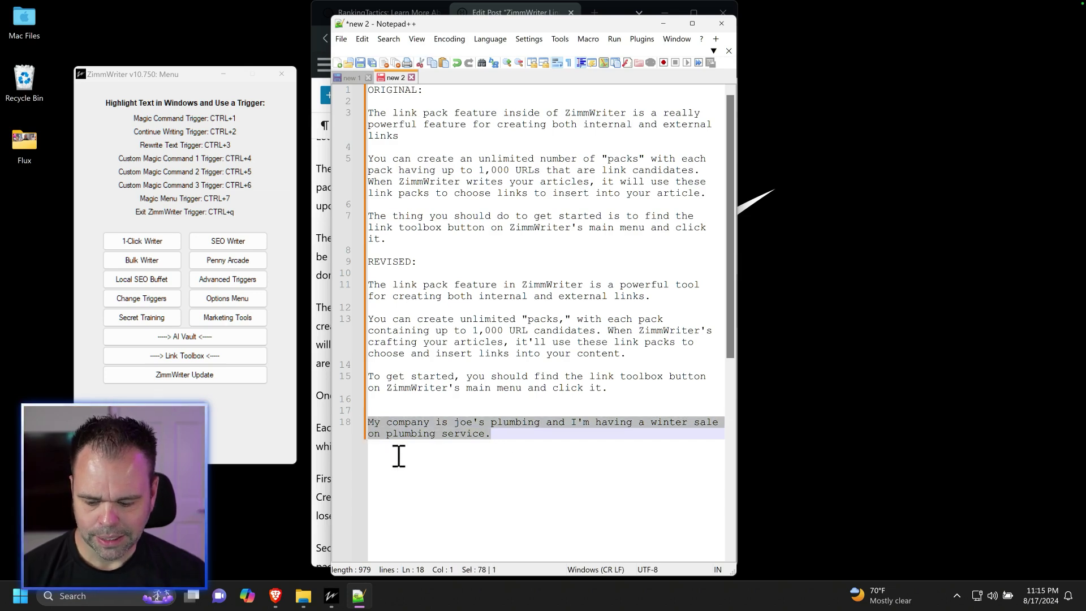
pyautogui.hotkey('ctrl', '1')
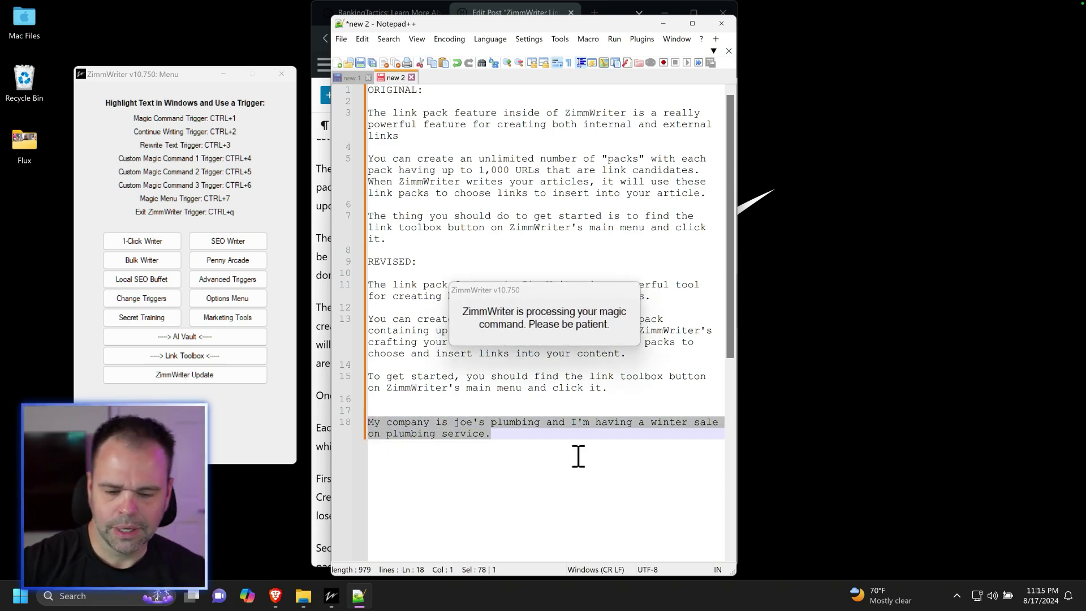